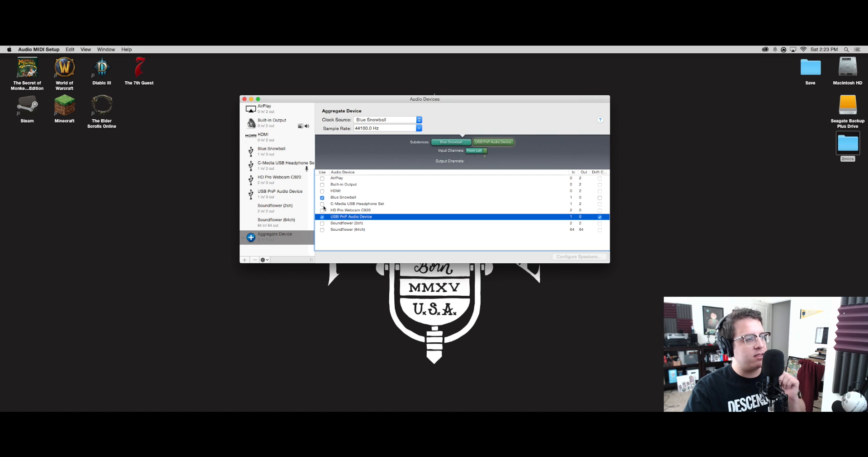
# Step: Add the C-Media USB Headphone Set to the aggregate device and close the Audio Devices window
pyautogui.click(322, 204)
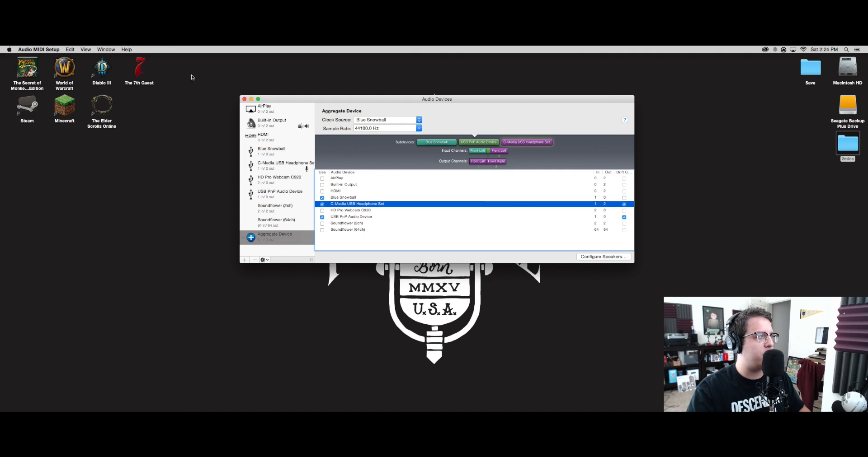
pyautogui.click(244, 99)
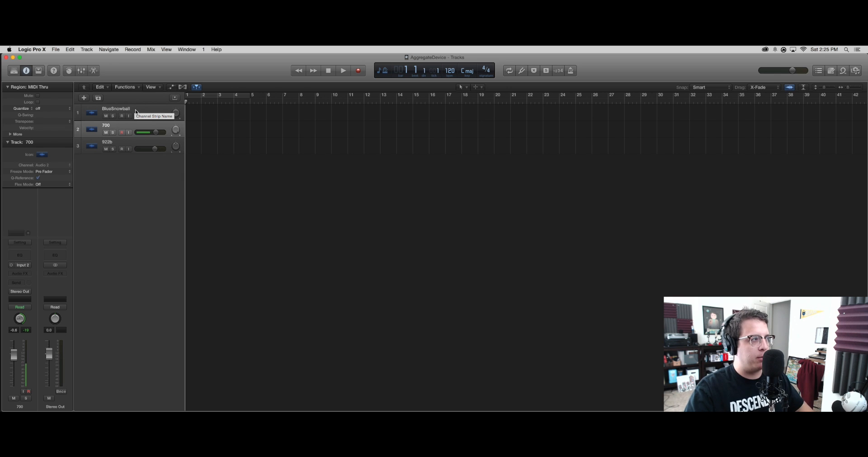
# Step: In Logic Pro X, select the BlueSnowball track and choose Aggregate Device as the input device in the audio preferences
pyautogui.click(136, 112)
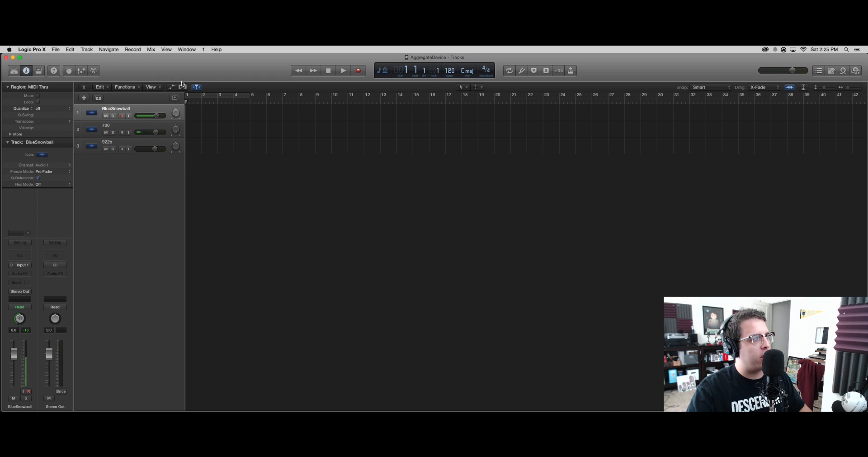
pyautogui.click(33, 49)
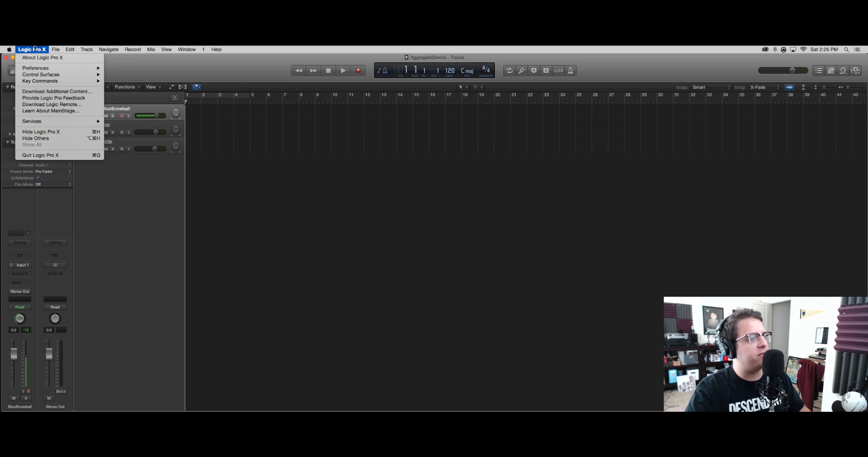
pyautogui.moveTo(41, 69)
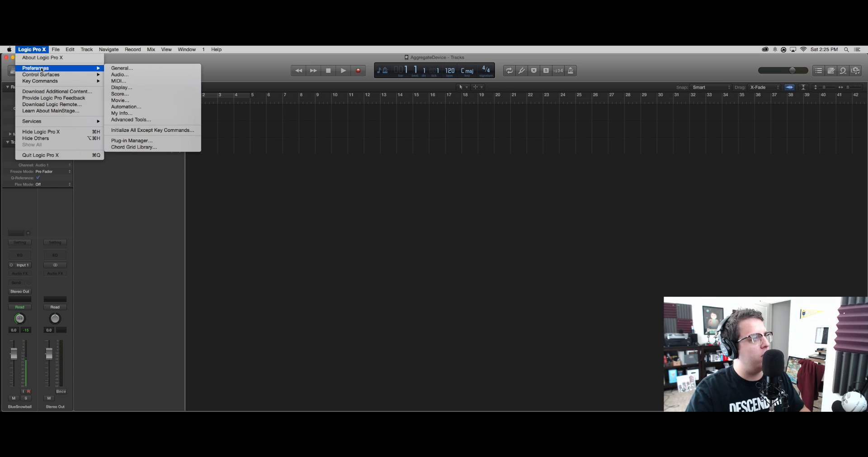
pyautogui.click(127, 75)
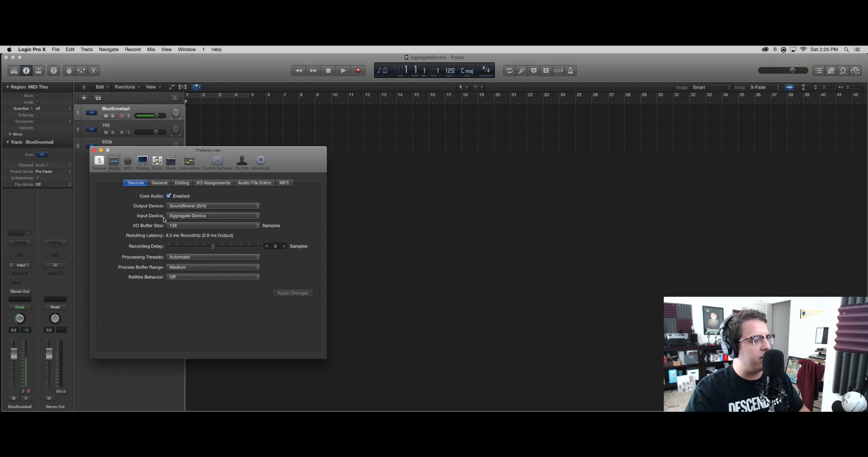
pyautogui.click(191, 216)
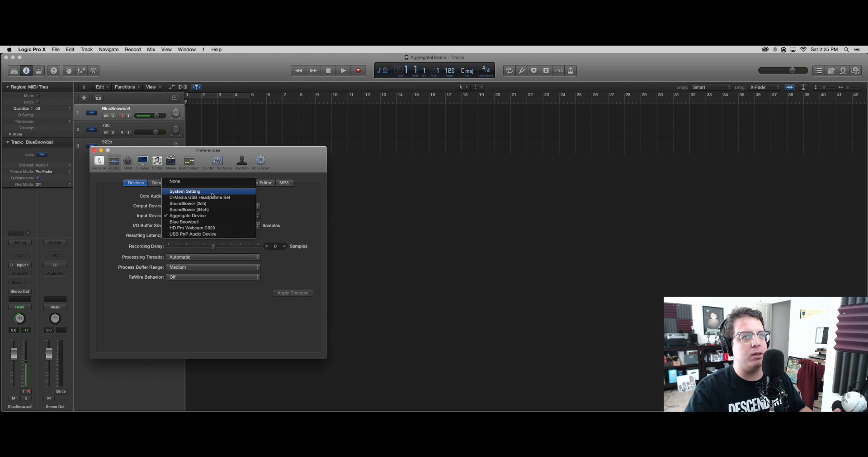
pyautogui.click(199, 216)
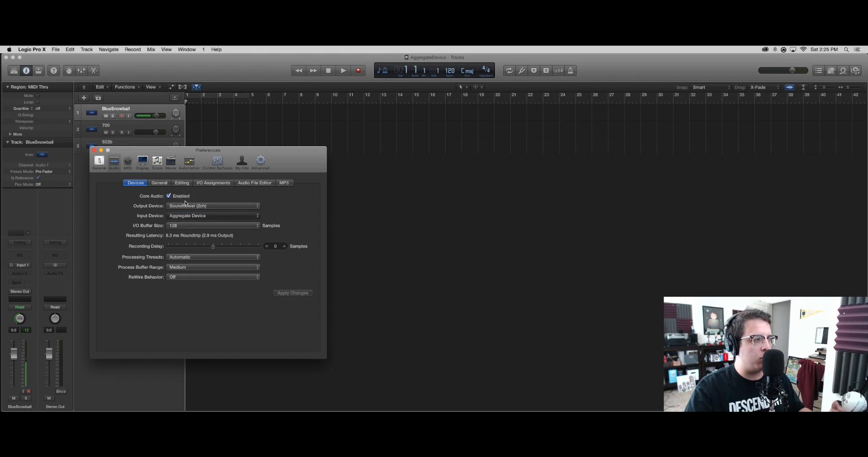
pyautogui.click(95, 151)
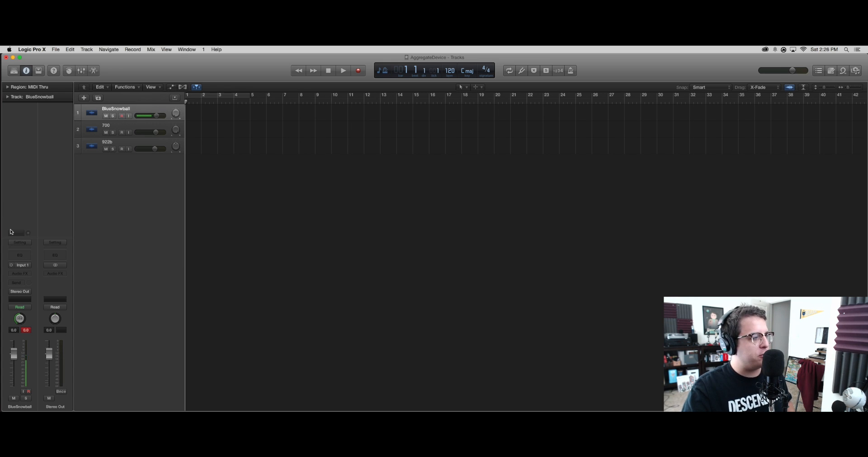
# Step: Assign Input 1 as the recording input of the BlueSnowball track
pyautogui.click(21, 266)
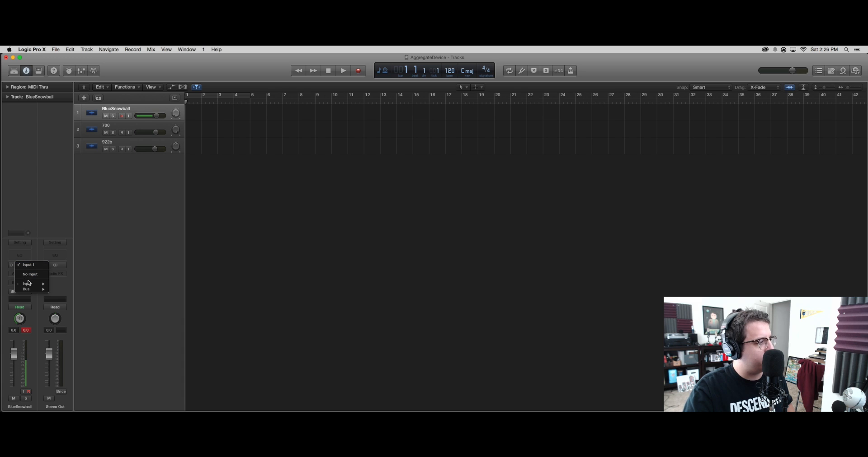
pyautogui.moveTo(31, 285)
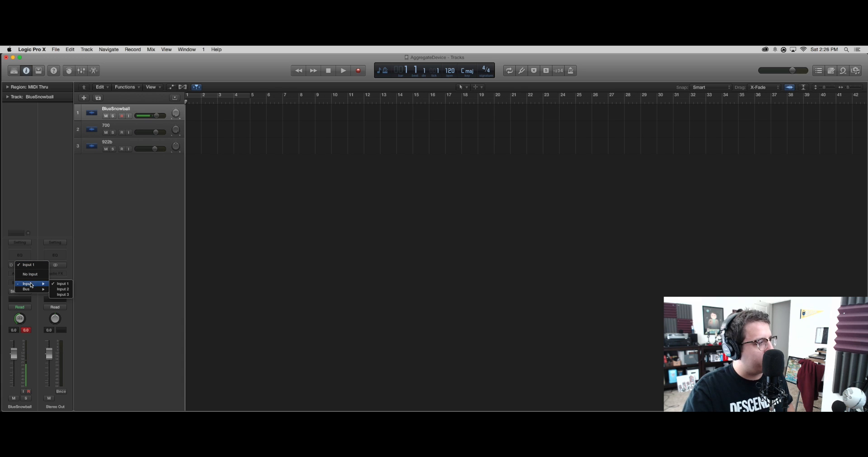
pyautogui.click(57, 283)
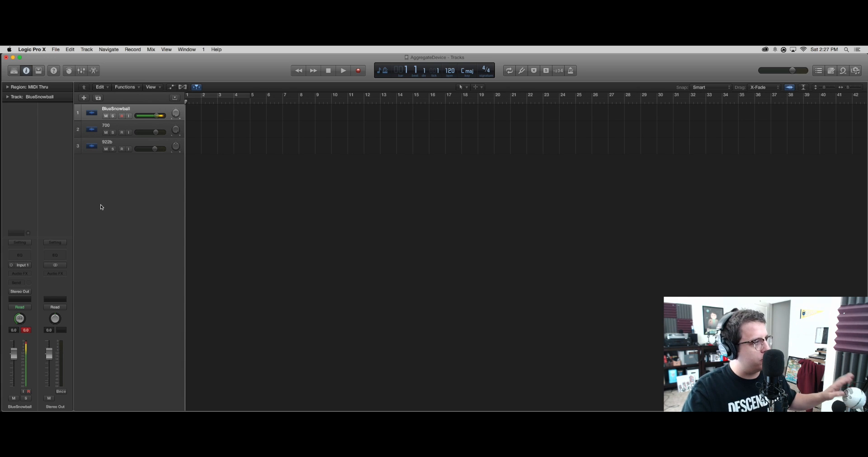
# Step: Assign Input 2 as the recording input of the 700 track
pyautogui.click(118, 126)
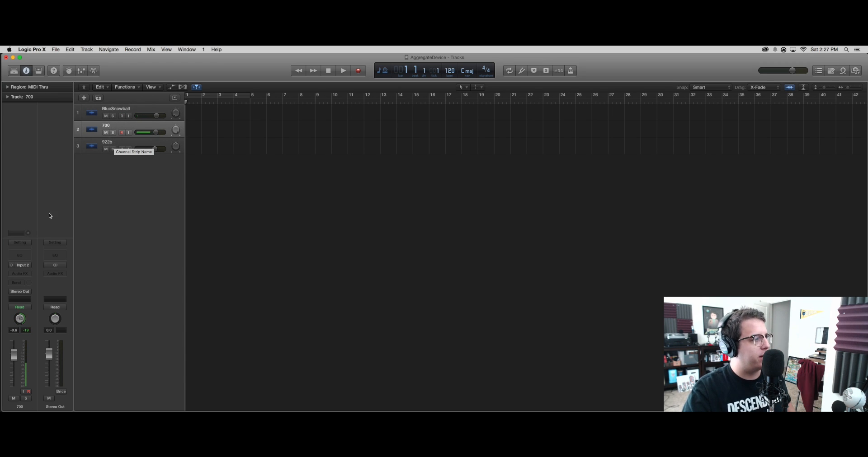
pyautogui.click(25, 265)
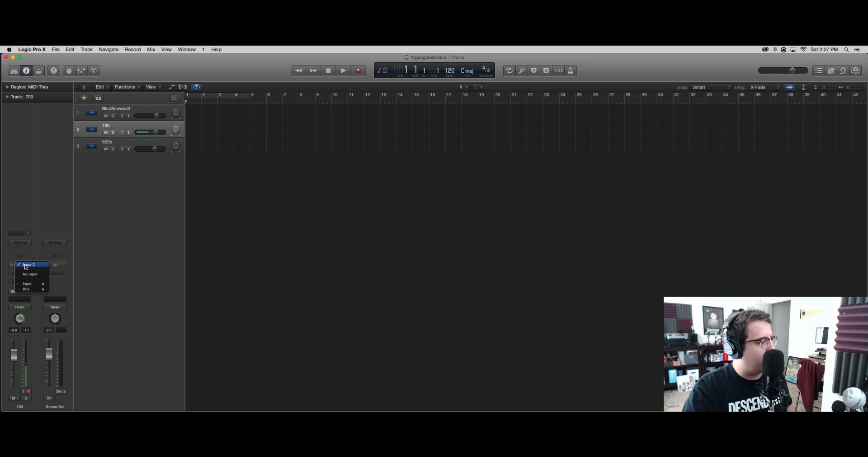
pyautogui.moveTo(28, 284)
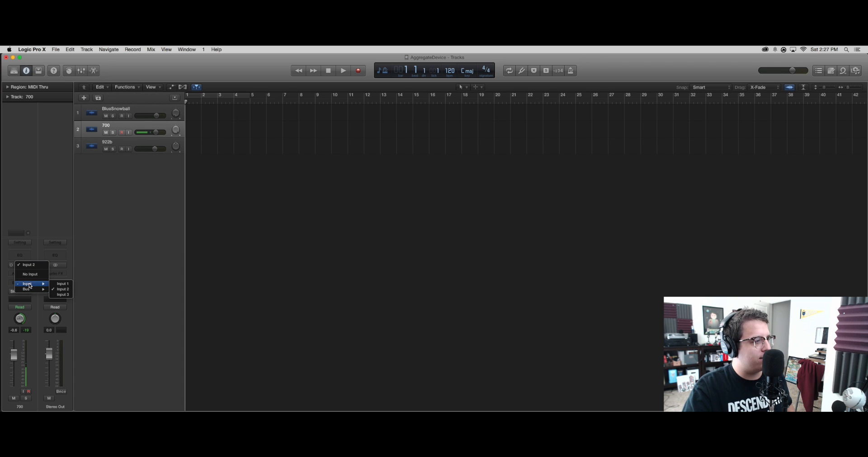
pyautogui.click(62, 294)
# Step: Assign Input 3 as the recording input of the 922b track
pyautogui.click(114, 146)
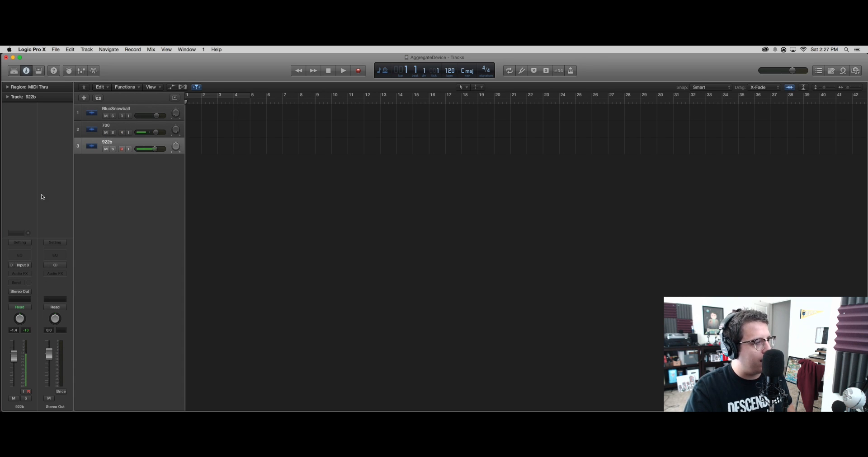
pyautogui.click(23, 267)
pyautogui.moveTo(28, 284)
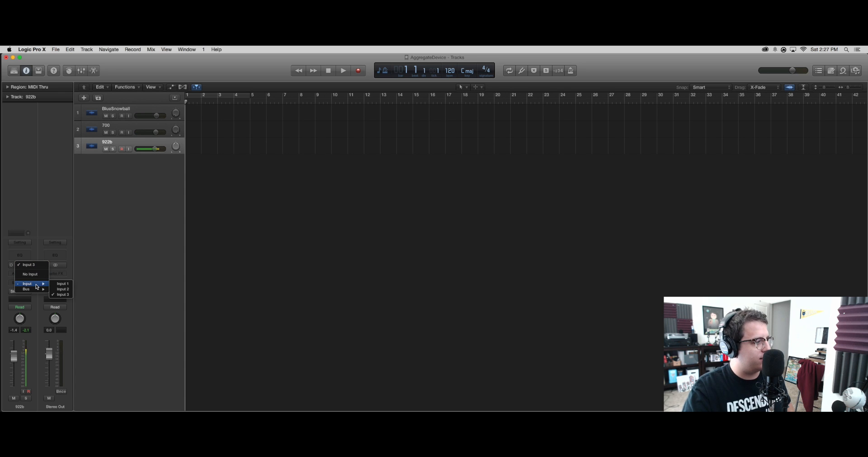
pyautogui.click(64, 293)
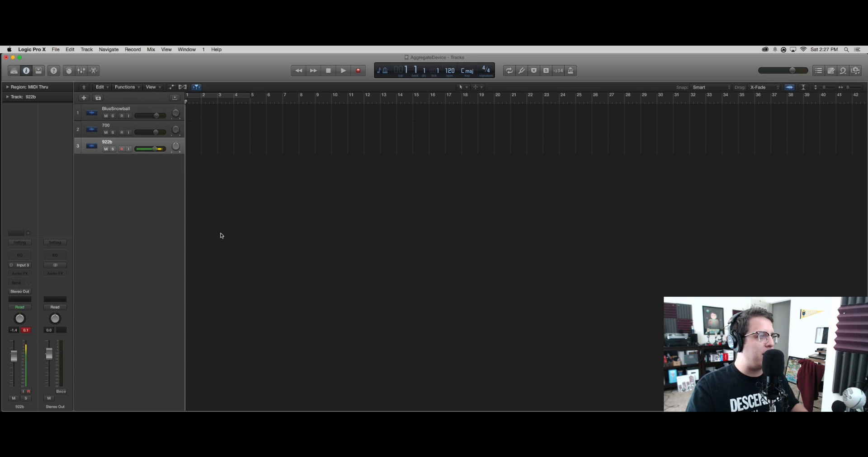
# Step: Arm all three tracks for recording and record a simultaneous test take of about 13 bars
pyautogui.moveTo(124, 118); pyautogui.dragTo(122, 154)
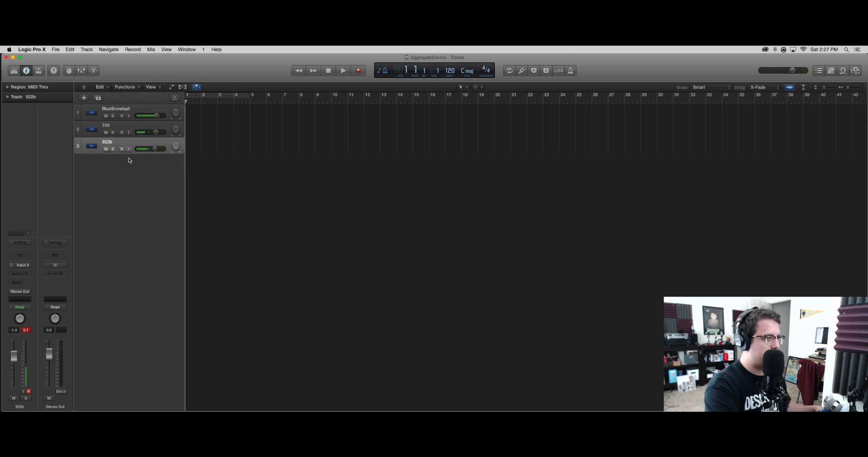
pyautogui.press('r')
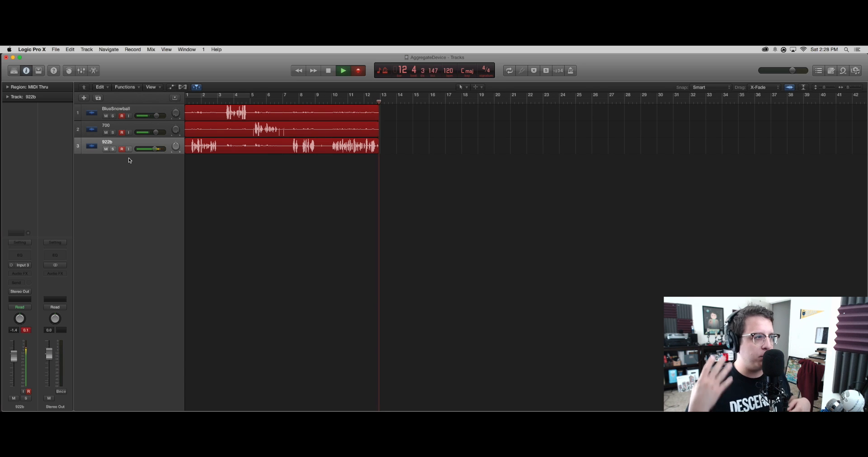
pyautogui.press('space')
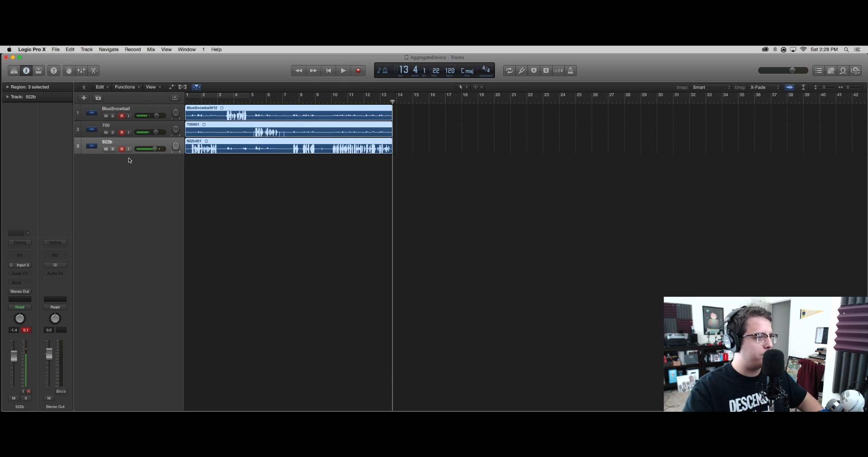
# Step: Play back the test take while muting and soloing the 922b and 700 tracks to check which microphone each one captured
pyautogui.click(106, 150)
pyautogui.press('space')
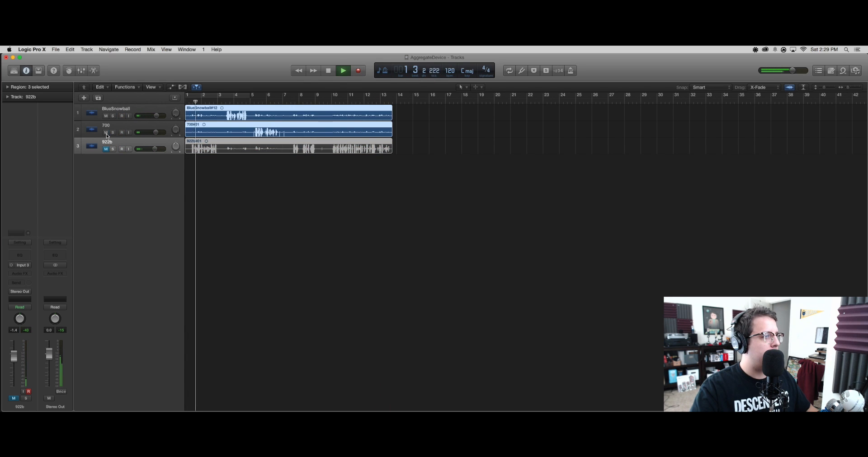
pyautogui.click(106, 133)
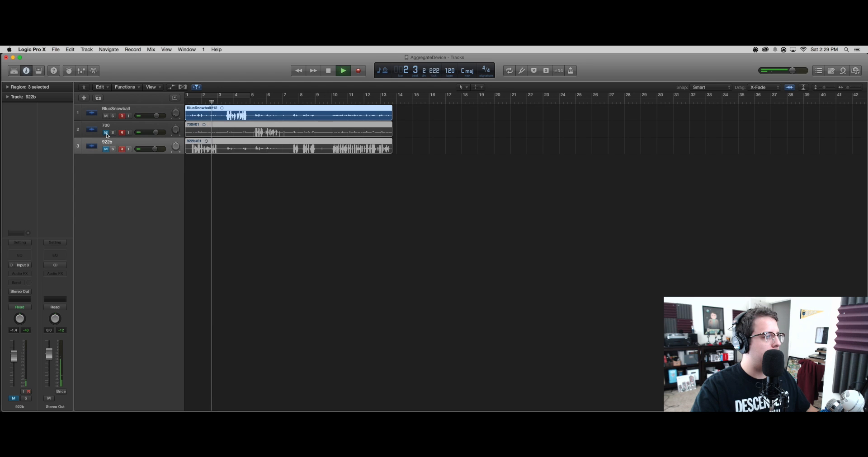
pyautogui.click(106, 132)
pyautogui.click(106, 149)
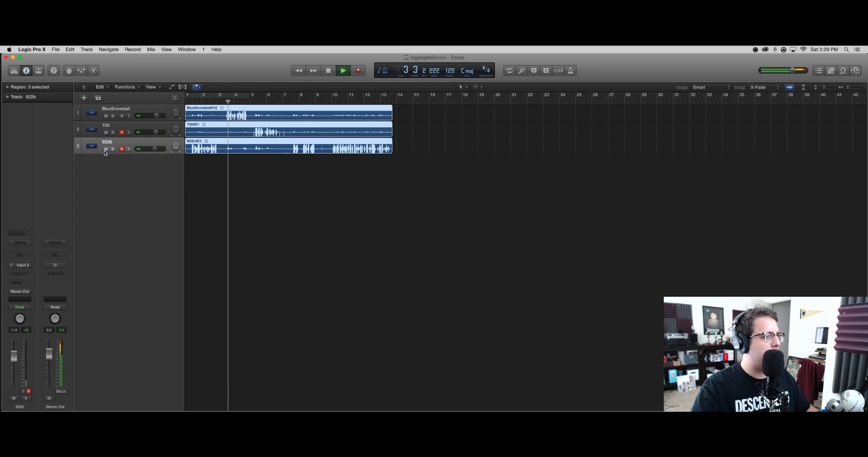
pyautogui.click(113, 149)
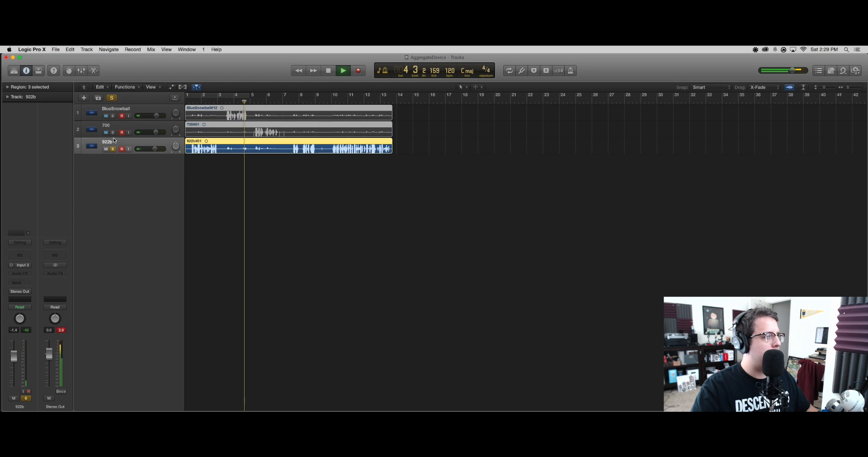
pyautogui.click(113, 133)
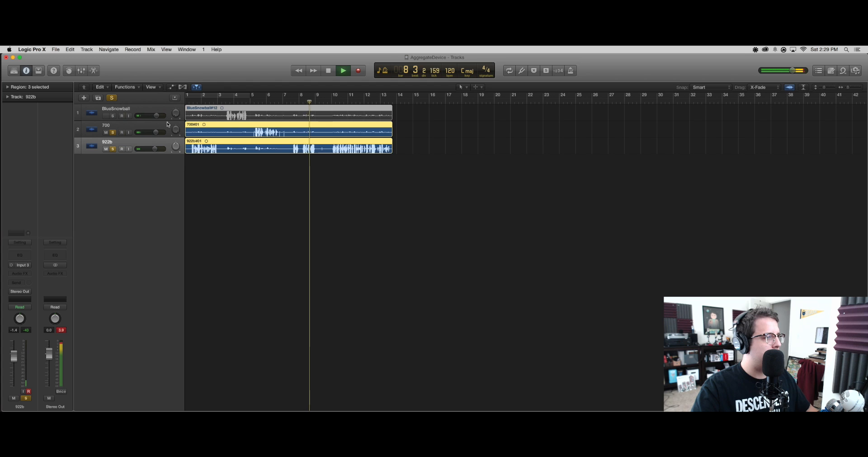
pyautogui.press('space')
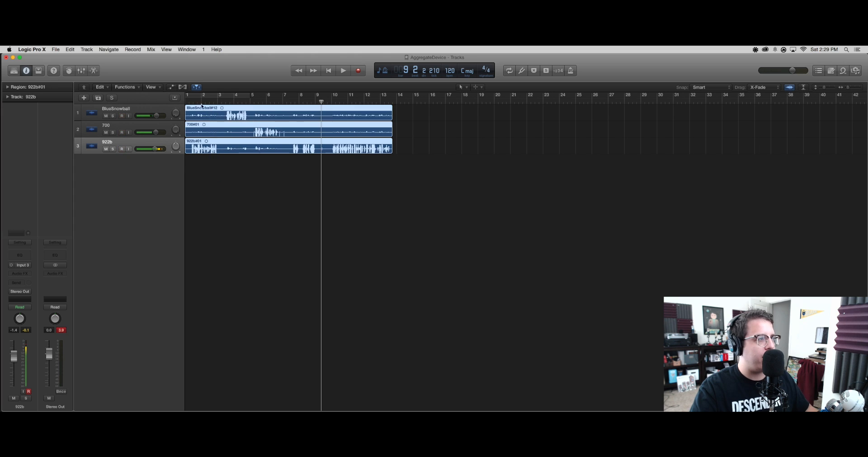
# Step: Rename the second track to 922 and the third track to 700
pyautogui.doubleClick(105, 126)
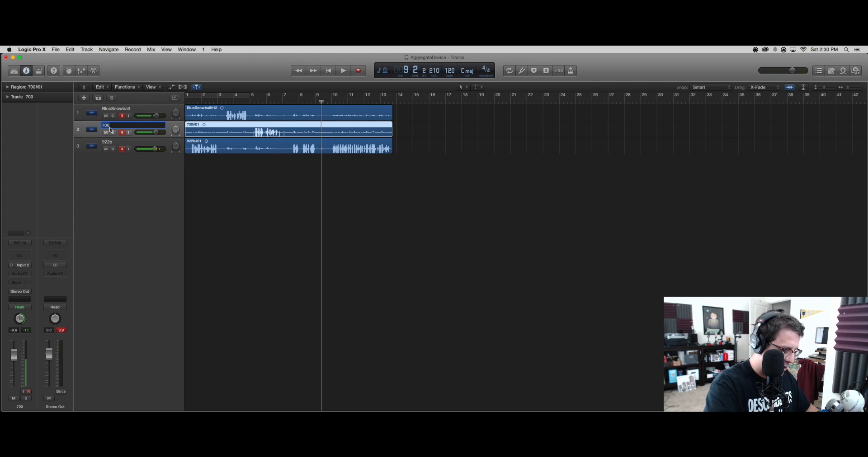
pyautogui.write('922')
pyautogui.press('Return')
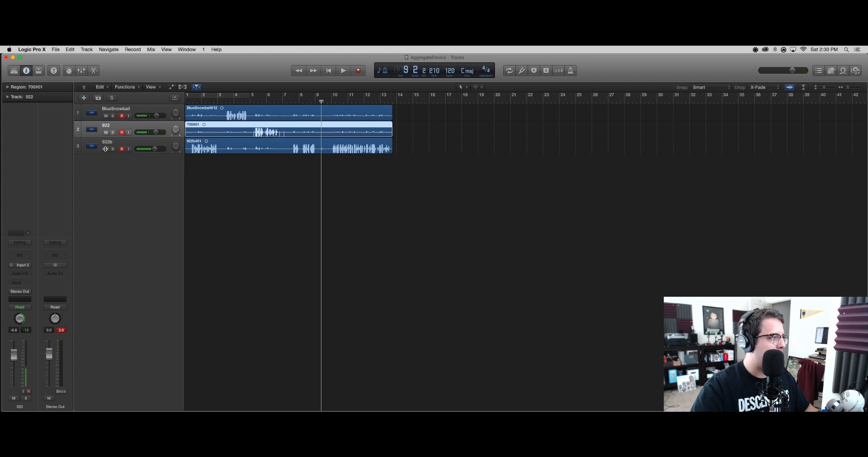
pyautogui.doubleClick(107, 143)
pyautogui.write('7')
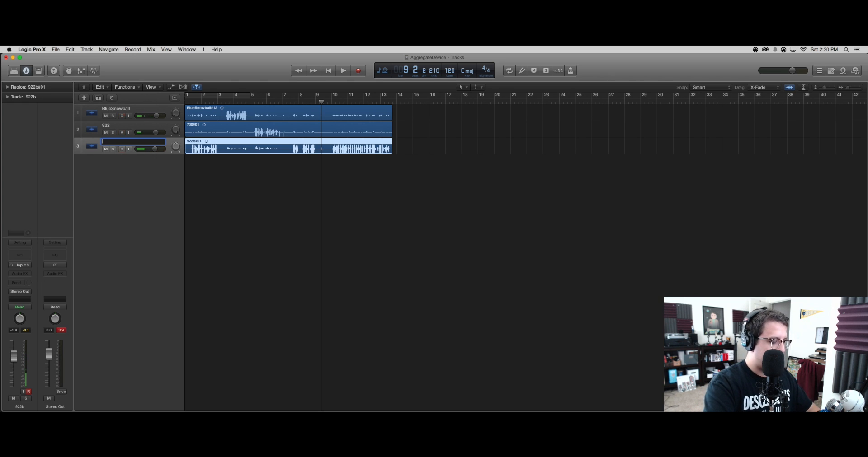
pyautogui.write('00')
pyautogui.press('Return')
# Step: Delete the three recorded test regions together with their audio files
pyautogui.moveTo(268, 184); pyautogui.dragTo(243, 96)
pyautogui.press('Delete')
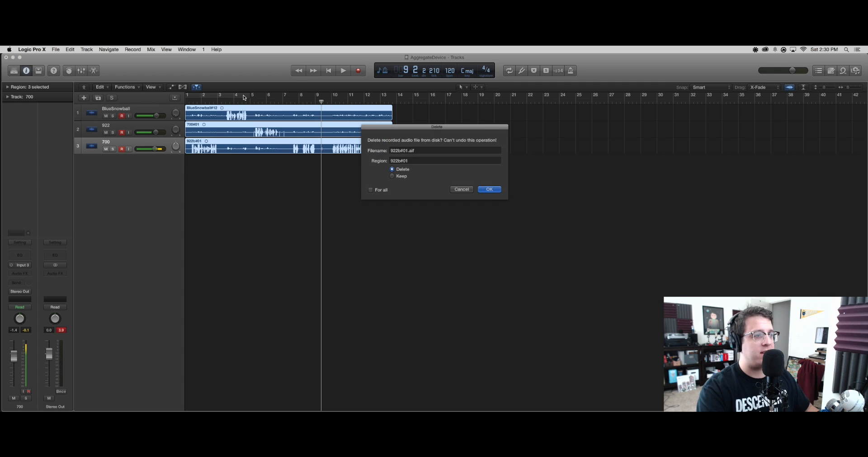
pyautogui.press('Return')
pyautogui.press('Return')
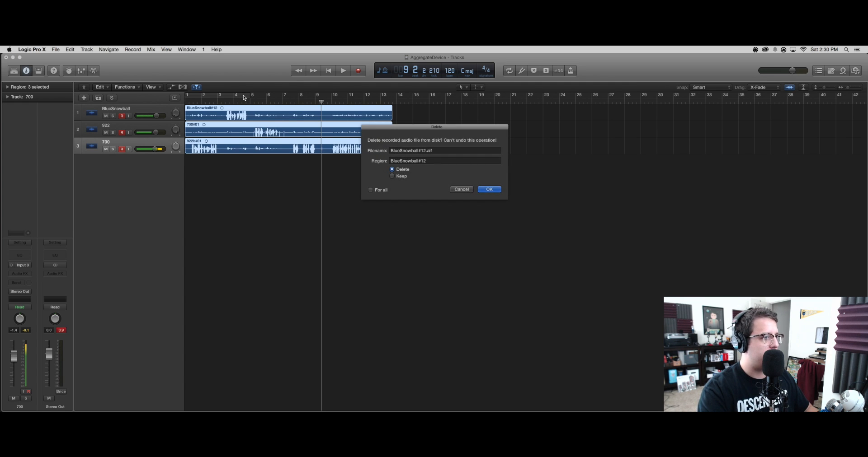
pyautogui.press('Return')
pyautogui.press('Return')
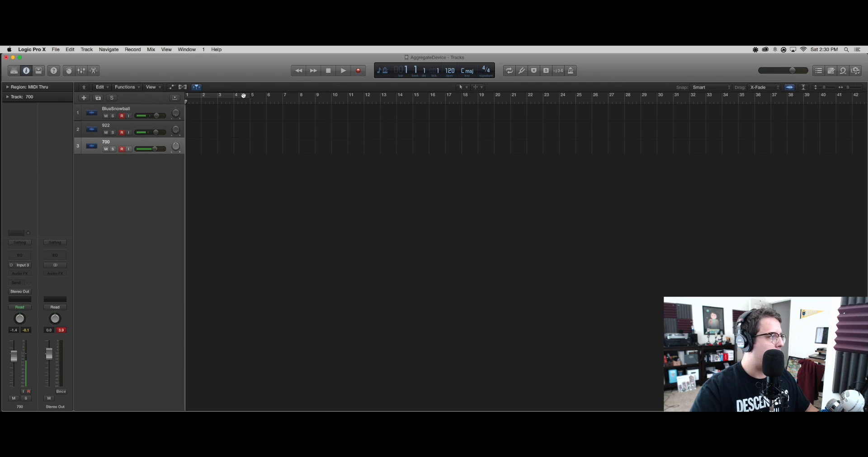
# Step: Record a new test take of about 10 bars on all three armed tracks
pyautogui.press('r')
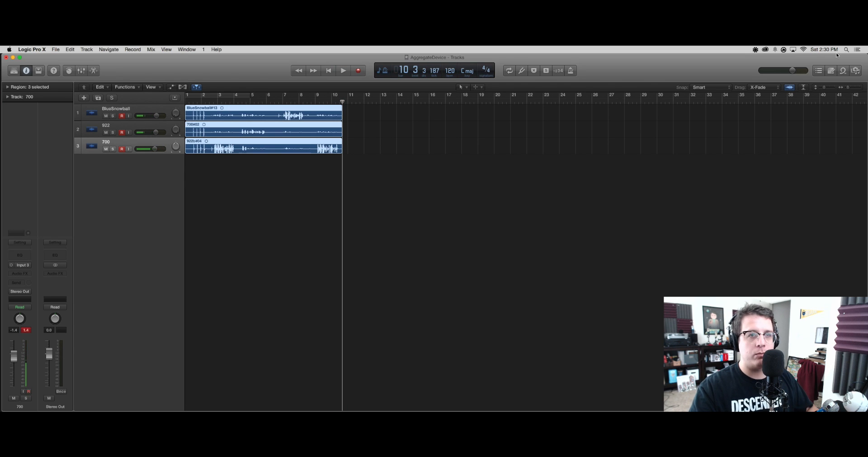
pyautogui.click(858, 88)
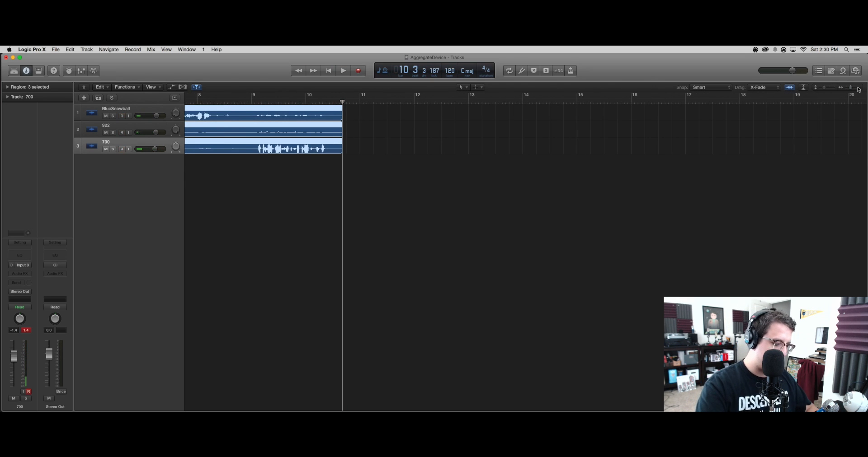
# Step: Play back the opening of the new take from the project start to check the sync of the three tracks
pyautogui.press('z')
pyautogui.press('Return')
pyautogui.press('space')
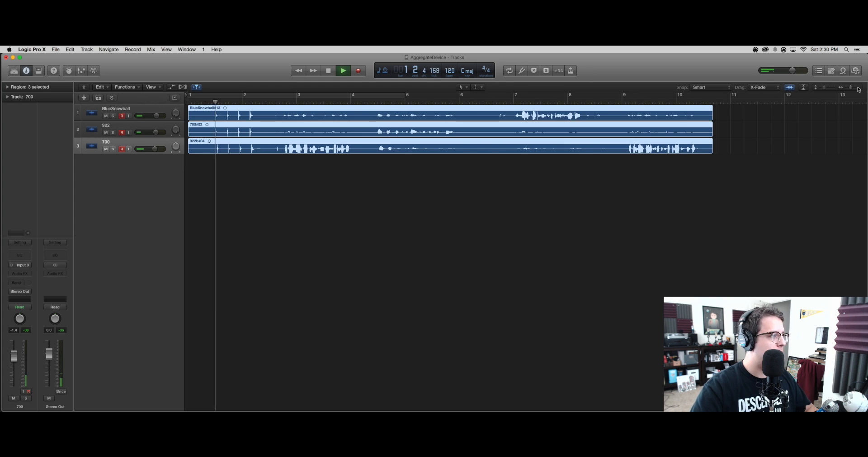
pyautogui.press('space')
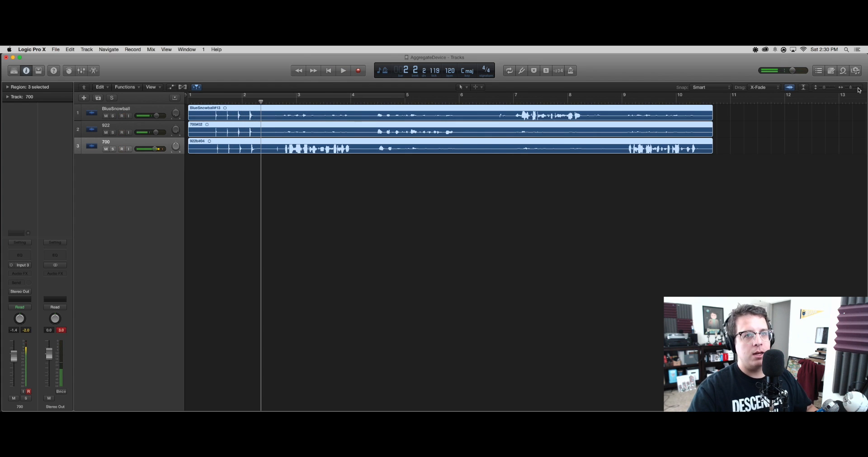
# Step: Trim the start of the 700 track's region and shift it slightly earlier so its claps line up with the other two tracks
pyautogui.click(858, 88)
pyautogui.click(858, 88)
pyautogui.hscroll(-5, 832, 98)
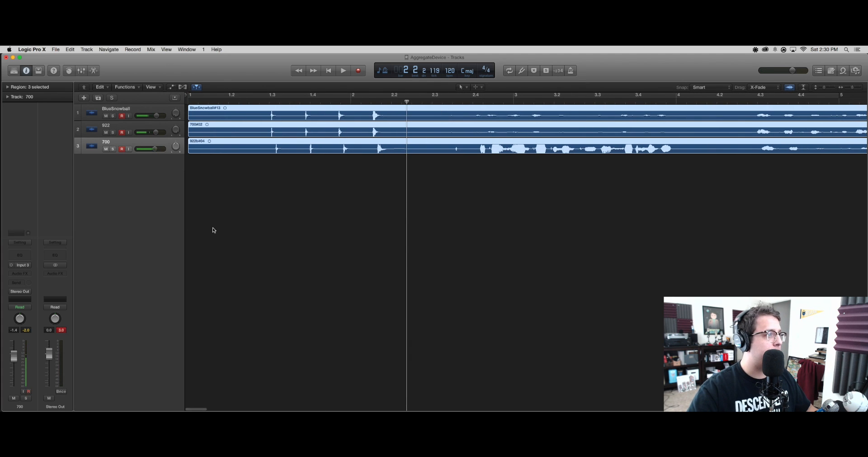
pyautogui.click(210, 158)
pyautogui.moveTo(189, 152); pyautogui.dragTo(215, 152)
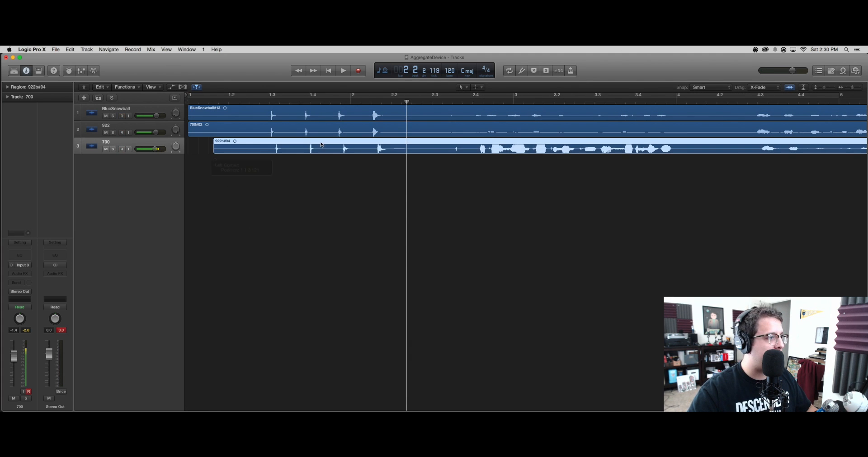
pyautogui.moveTo(300, 145); pyautogui.dragTo(294, 145)
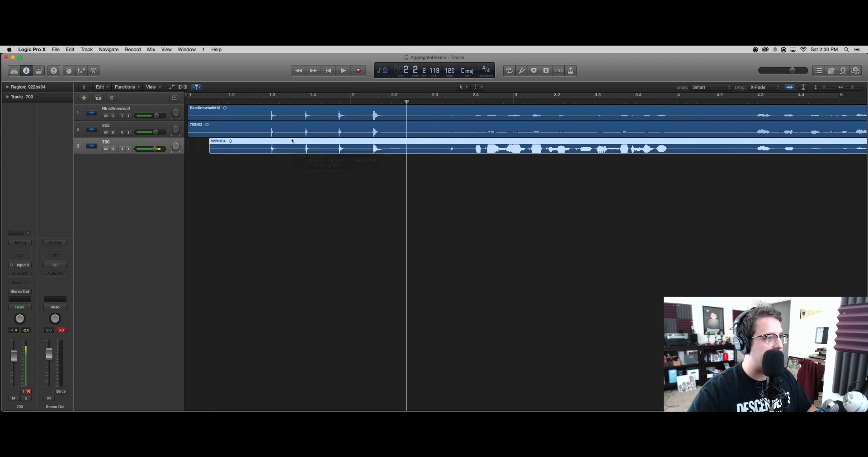
# Step: Play back the aligned take from just before the first clap to about bar 8 to check the sync
pyautogui.click(261, 102)
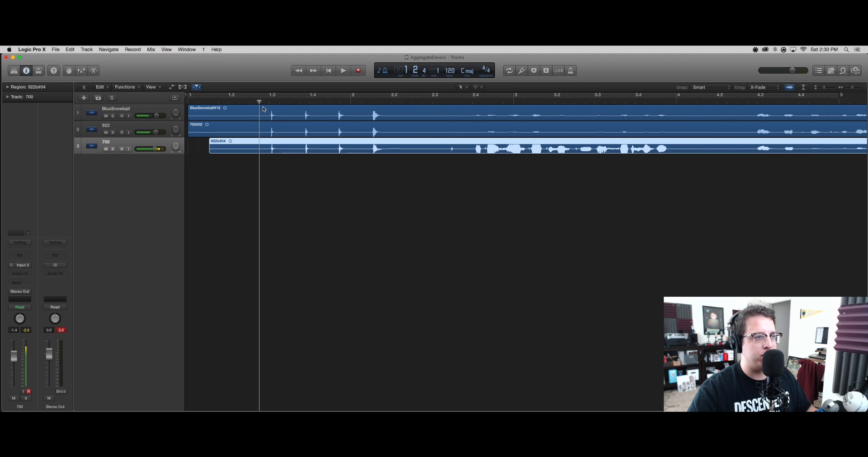
pyautogui.press('space')
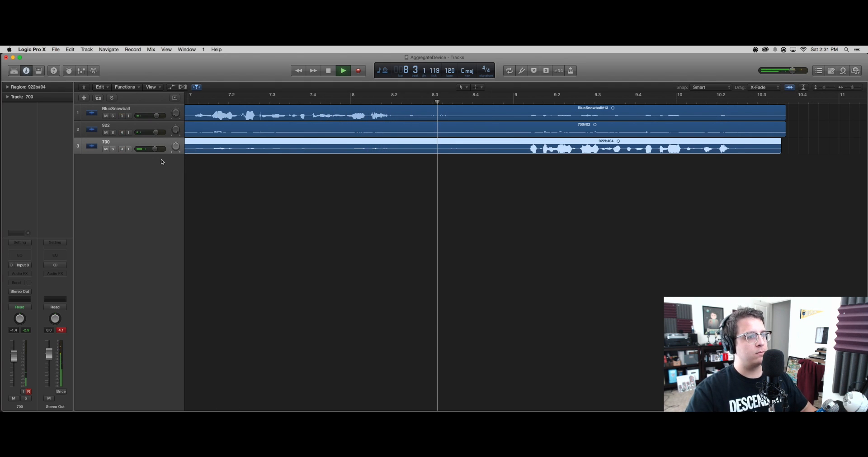
pyautogui.press('space')
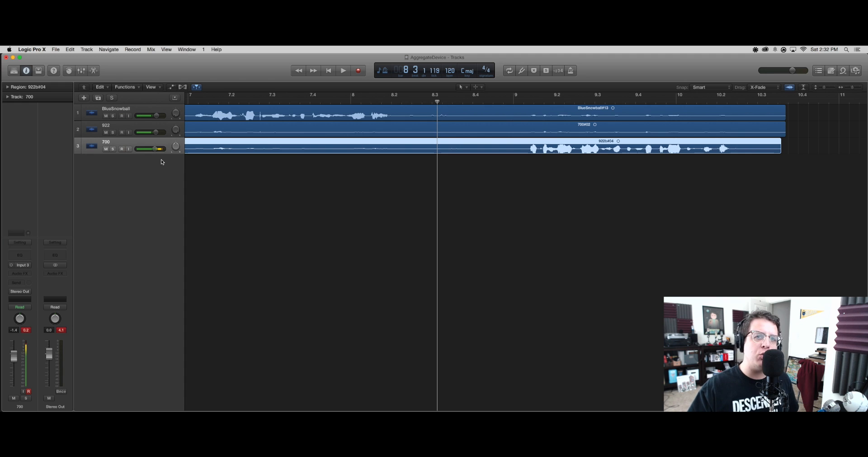